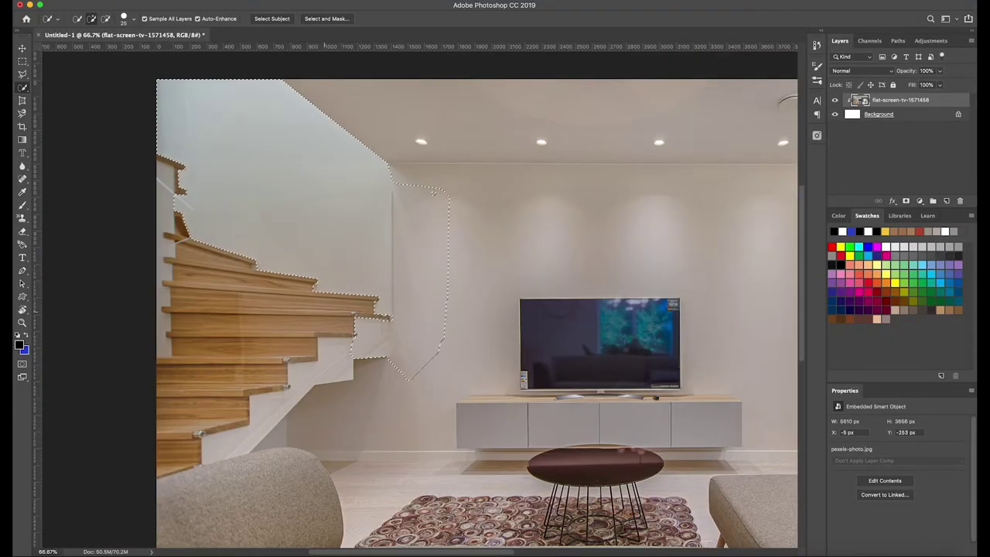
# - Zoom in and add a freehand Lasso area along the wall toward the sofa
pyautogui.press('super+equal')
pyautogui.press('super+equal')
pyautogui.moveTo(801, 250); pyautogui.dragTo(800, 330)
pyautogui.press('l')
pyautogui.hscroll(-8, 800, 330)
pyautogui.moveTo(418, 249)
pyautogui.mouseDown()
pyautogui.moveTo(352, 363)
pyautogui.moveTo(232, 390)
pyautogui.moveTo(433, 363)
pyautogui.moveTo(402, 278)
pyautogui.mouseUp()
pyautogui.hscroll(5, 402, 278)
pyautogui.hotkey('shift', 'l')
pyautogui.click(198, 386)
# - Add a Polygonal Lasso outline around the cabinet, closing it along the TV's left edge
pyautogui.click(682, 387)
pyautogui.click(627, 243)
pyautogui.click(162, 273)
pyautogui.moveTo(178, 338)
pyautogui.mouseDown()
pyautogui.moveTo(348, 325)
pyautogui.moveTo(376, 26)
pyautogui.moveTo(663, 553)
pyautogui.mouseUp()
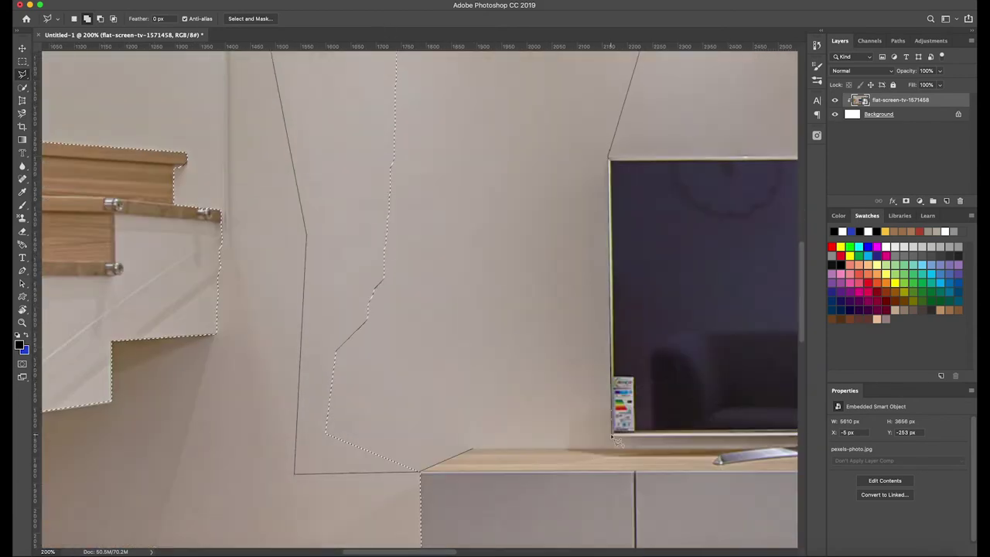
pyautogui.doubleClick(443, 448)
# - At 300% zoom, trace the wall edge along the TV stand with the Magnetic Lasso
pyautogui.press('w')
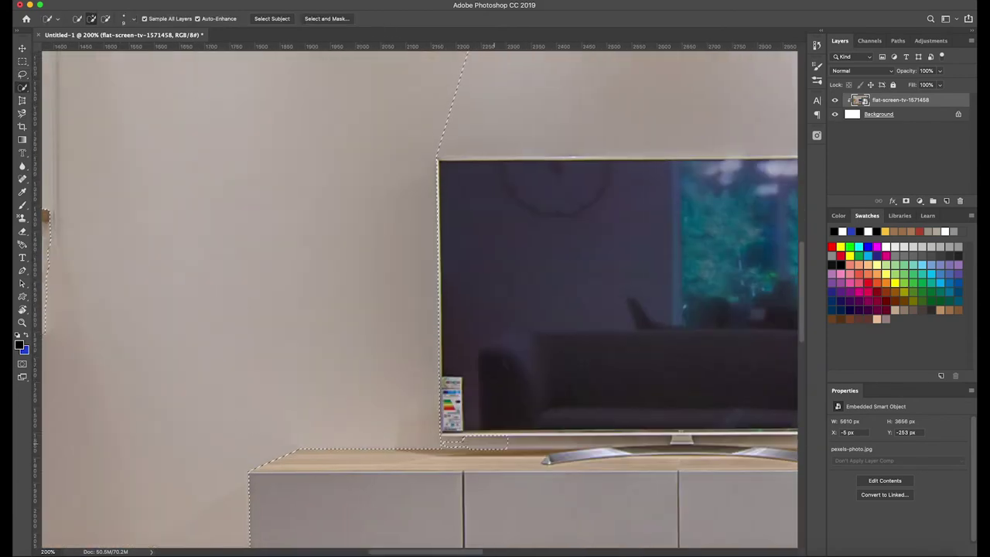
pyautogui.press('super+equal')
pyautogui.hscroll(6, 379, 522)
pyautogui.press('l')
pyautogui.moveTo(23, 74); pyautogui.dragTo(73, 89)
pyautogui.moveTo(536, 504)
pyautogui.mouseDown()
pyautogui.moveTo(334, 523)
pyautogui.moveTo(347, 538)
pyautogui.moveTo(393, 528)
pyautogui.mouseUp()
pyautogui.hscroll(6, 393, 528)
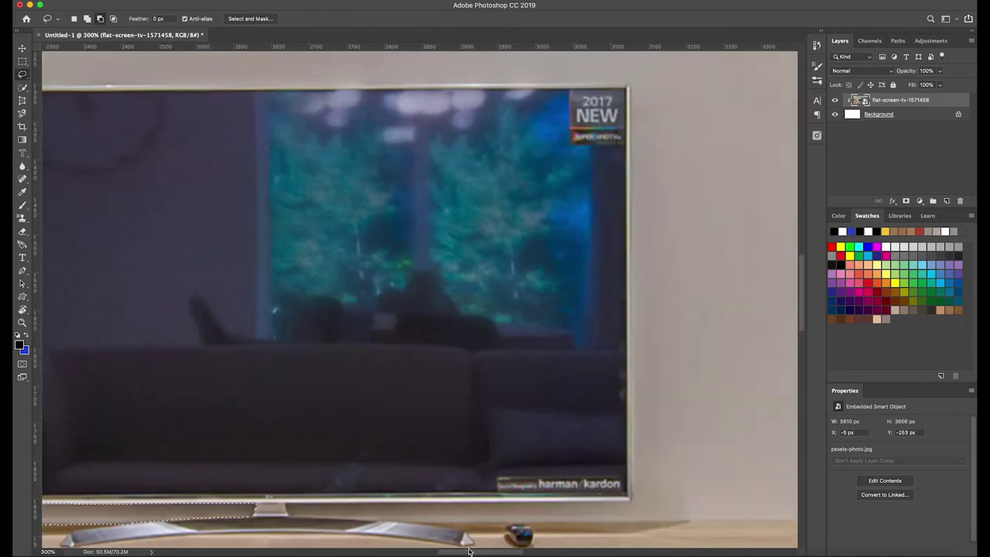
pyautogui.moveTo(22, 74); pyautogui.dragTo(74, 87)
pyautogui.scroll(-1, 662, 488)
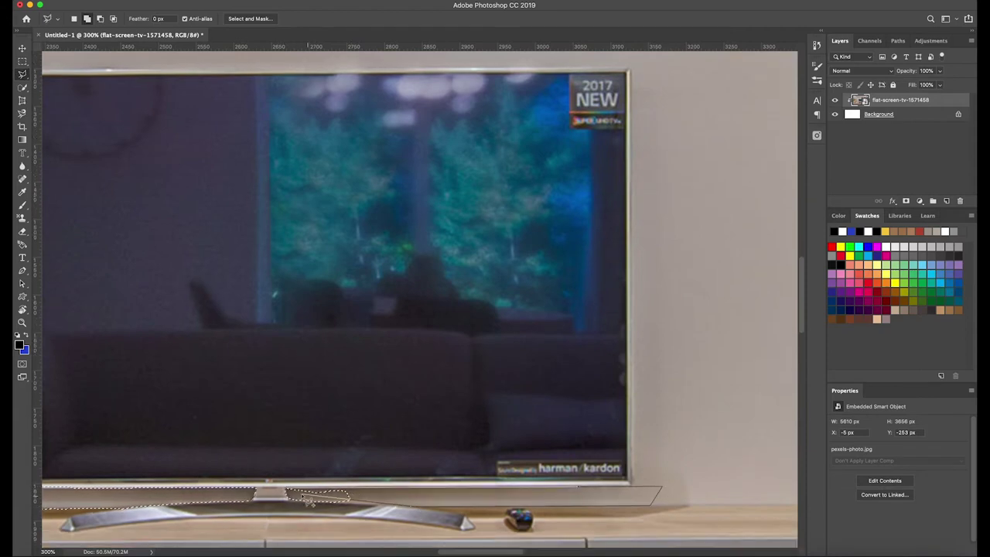
pyautogui.hscroll(4, 663, 487)
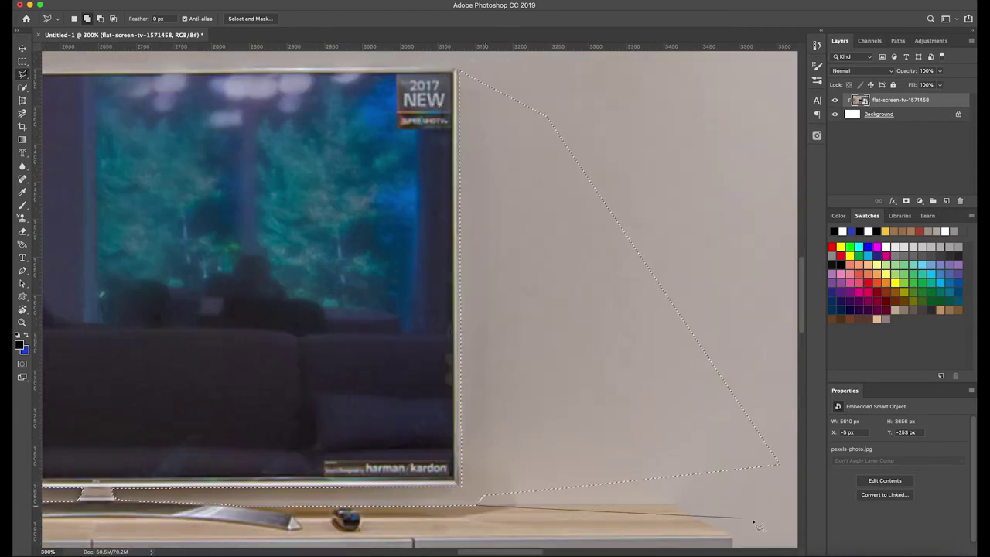
pyautogui.press('super+1')
pyautogui.press('Return')
# - Add a rectangular selection over the upper-right wall area
pyautogui.click(23, 62)
pyautogui.moveTo(67, 78)
pyautogui.mouseDown()
pyautogui.moveTo(515, 221)
pyautogui.moveTo(515, 364)
pyautogui.mouseUp()
pyautogui.scroll(2, 515, 364)
pyautogui.press('super+equal')
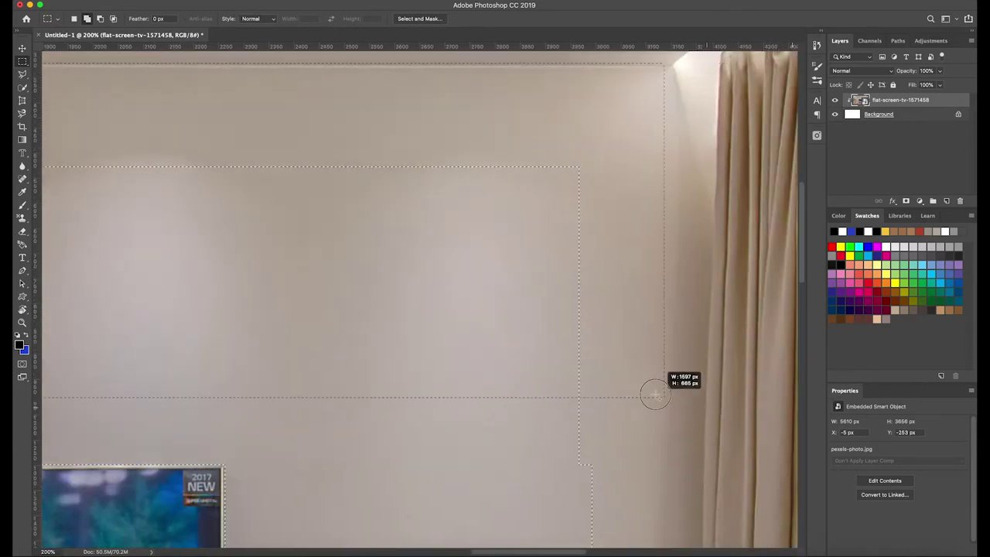
pyautogui.press('super+minus')
pyautogui.hotkey('shift', 'l')
# - Extend the selection beside the curtain and along the cabinet's bottom edge, then zoom out
pyautogui.click(541, 533)
pyautogui.scroll(-6, 464, 372)
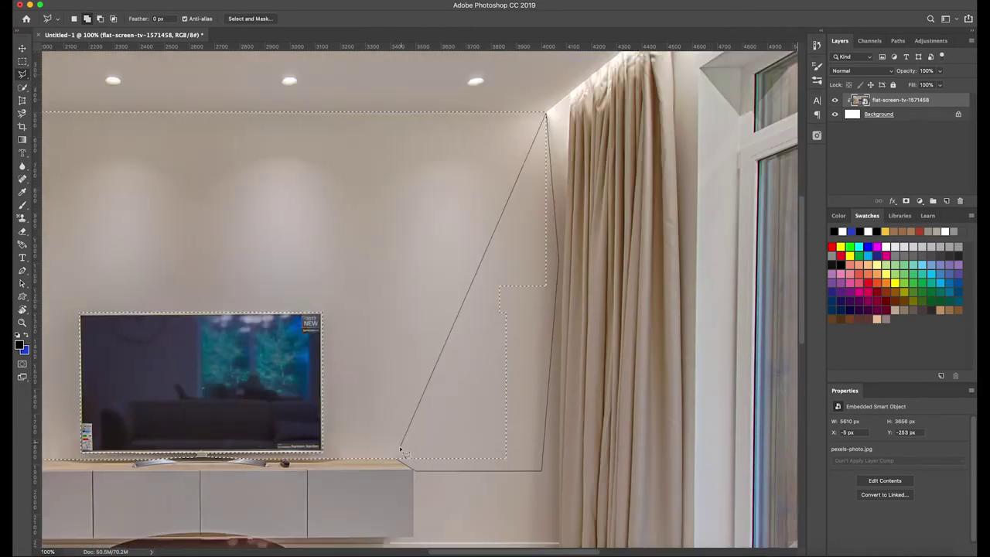
pyautogui.click(323, 349)
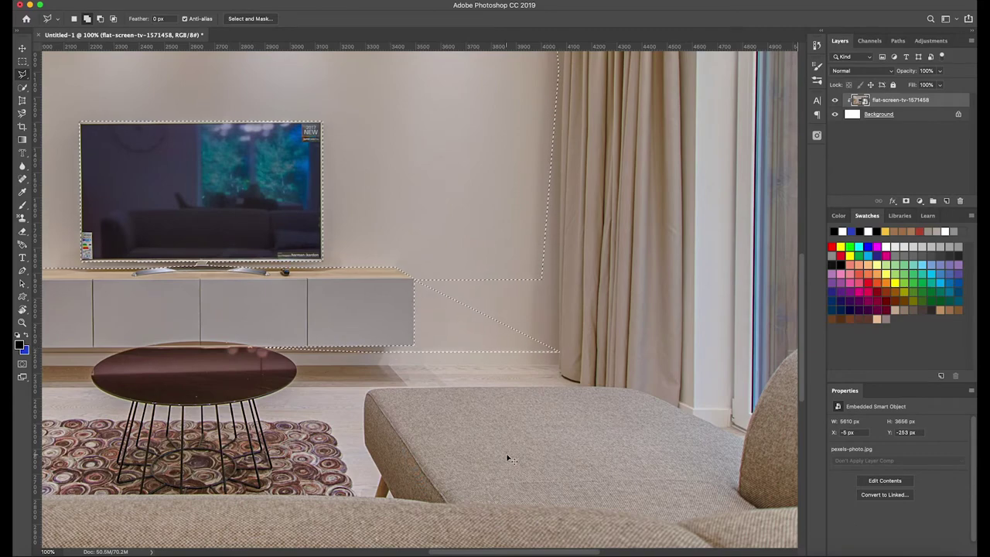
pyautogui.press('super+equal')
pyautogui.press('super+minus')
pyautogui.scroll(1, 418, 293)
pyautogui.hotkey('shift', 'l')
pyautogui.moveTo(500, 80); pyautogui.dragTo(471, 165)
pyautogui.press('super+minus')
pyautogui.press('super+minus')
pyautogui.press('super+minus')
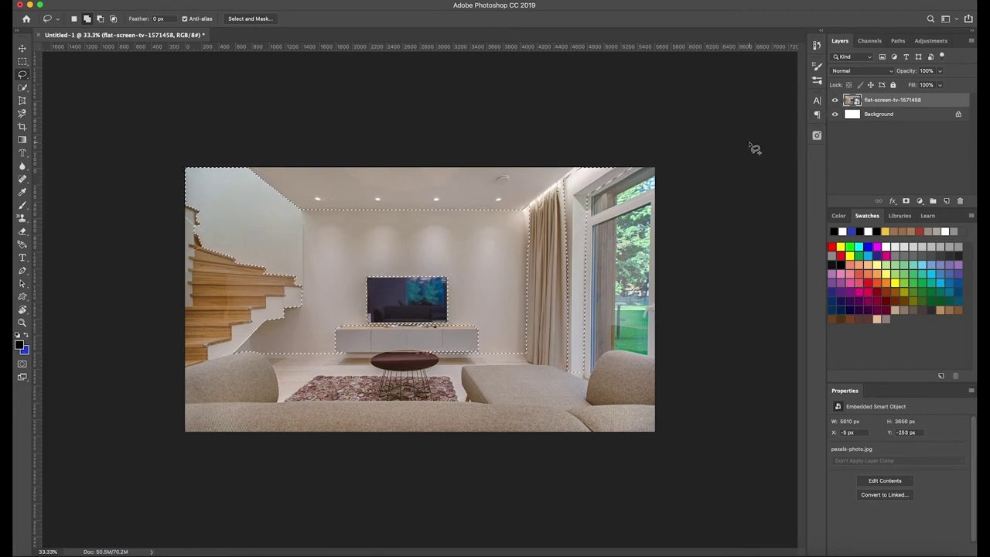
# - Add a Hue/Saturation layer masked to the walls and target its settings, not its mask
pyautogui.click(931, 43)
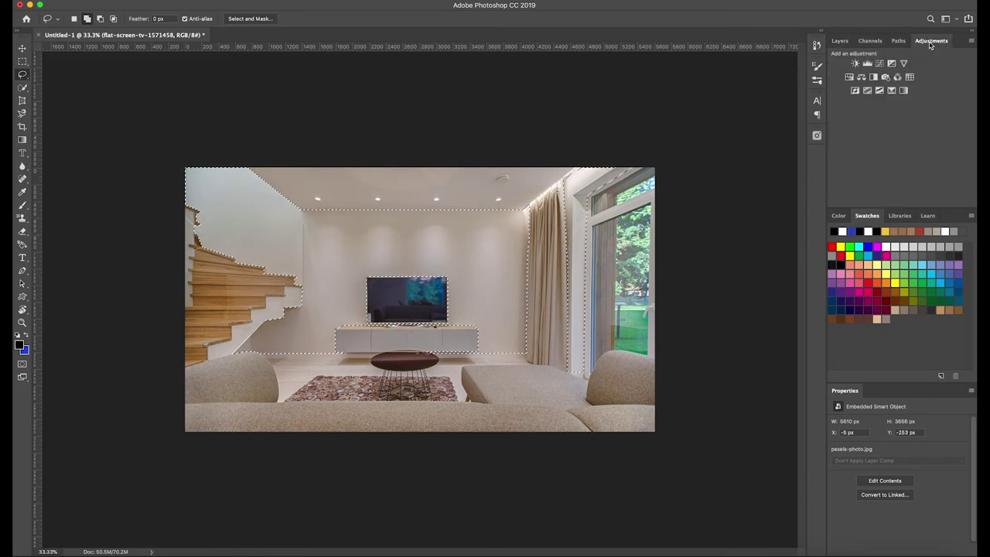
pyautogui.click(849, 78)
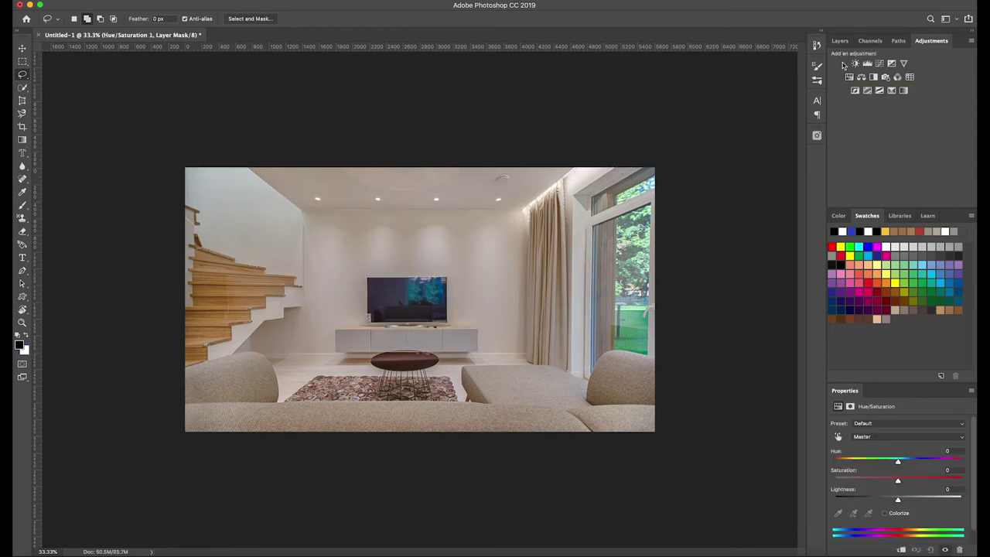
pyautogui.click(840, 41)
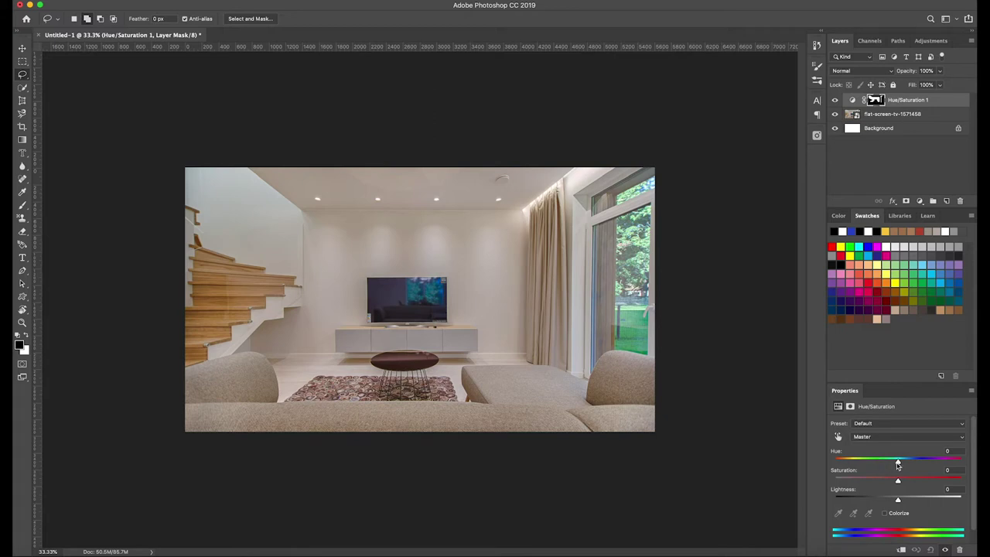
pyautogui.click(852, 100)
# - Set Hue to -180 for pale blue walls, reset Saturation to 0 after trying +100, and enable Colorize
pyautogui.moveTo(899, 464); pyautogui.dragTo(817, 436)
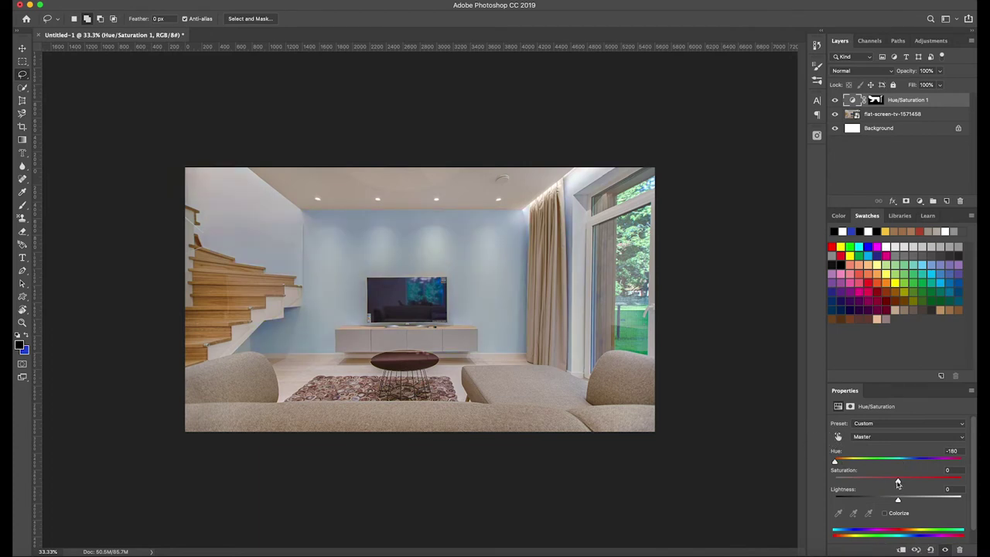
pyautogui.moveTo(899, 483); pyautogui.dragTo(969, 481)
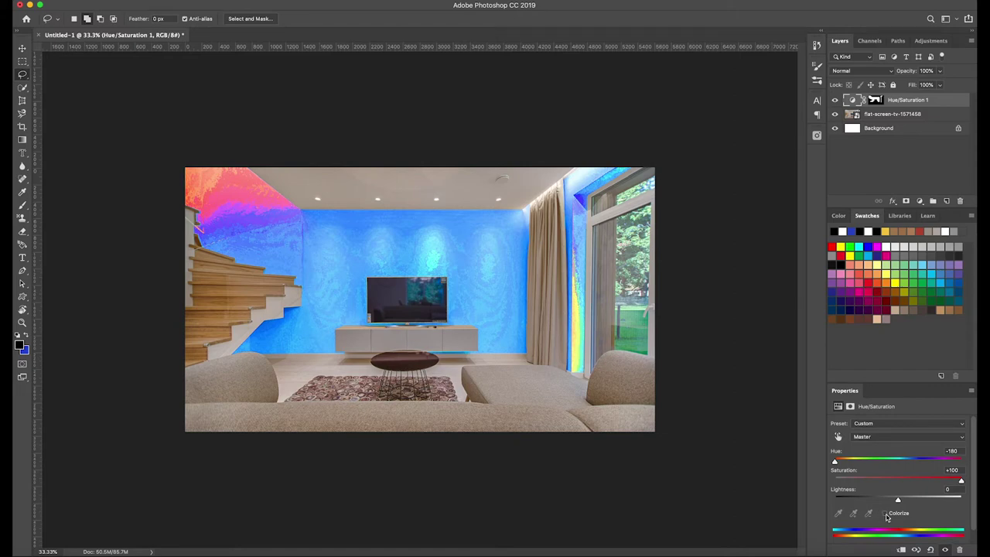
pyautogui.doubleClick(953, 470)
pyautogui.write('0')
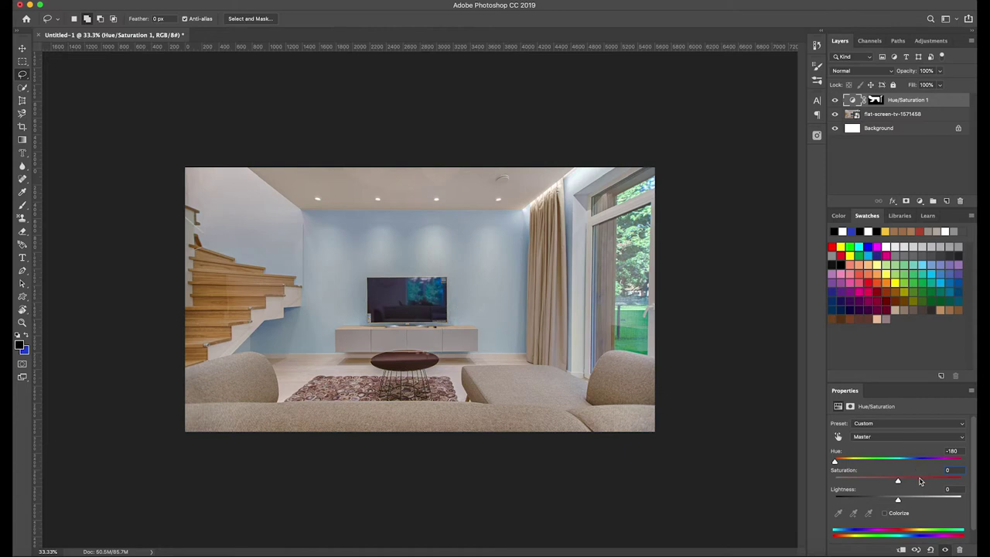
pyautogui.click(885, 514)
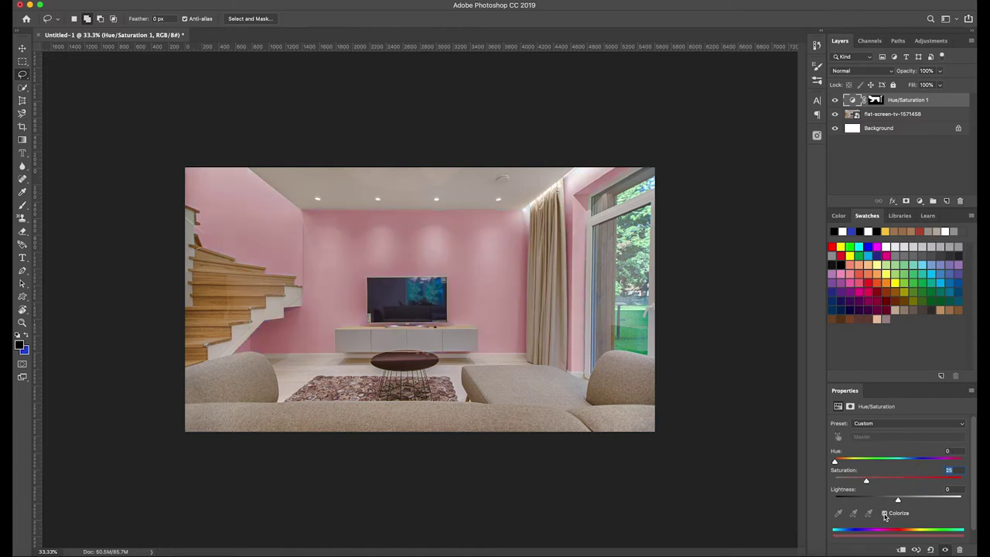
# - Raise the colorized Saturation to +92, preview green and blue hues, then return Hue to 0
pyautogui.moveTo(866, 481); pyautogui.dragTo(955, 483)
pyautogui.moveTo(954, 484); pyautogui.dragTo(952, 483)
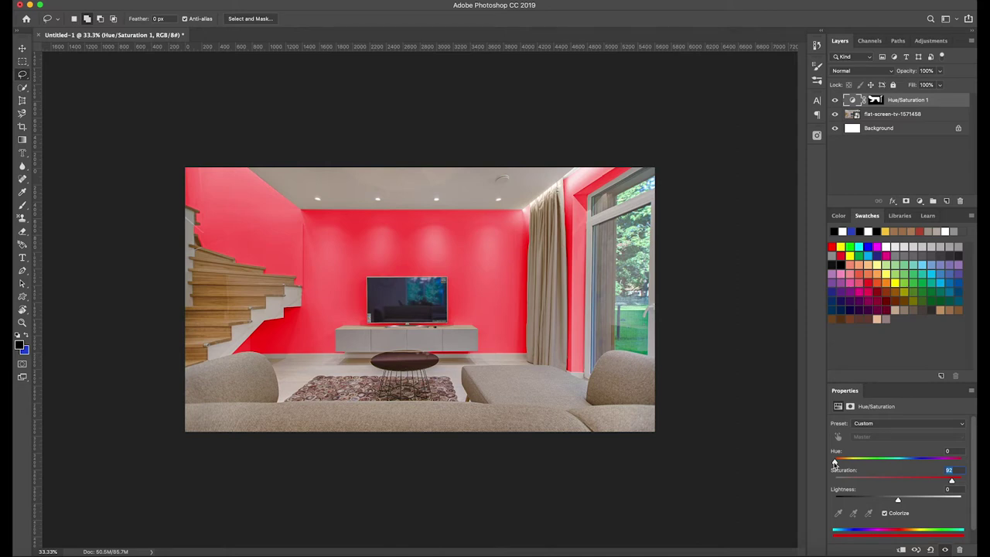
pyautogui.moveTo(834, 463); pyautogui.dragTo(914, 462)
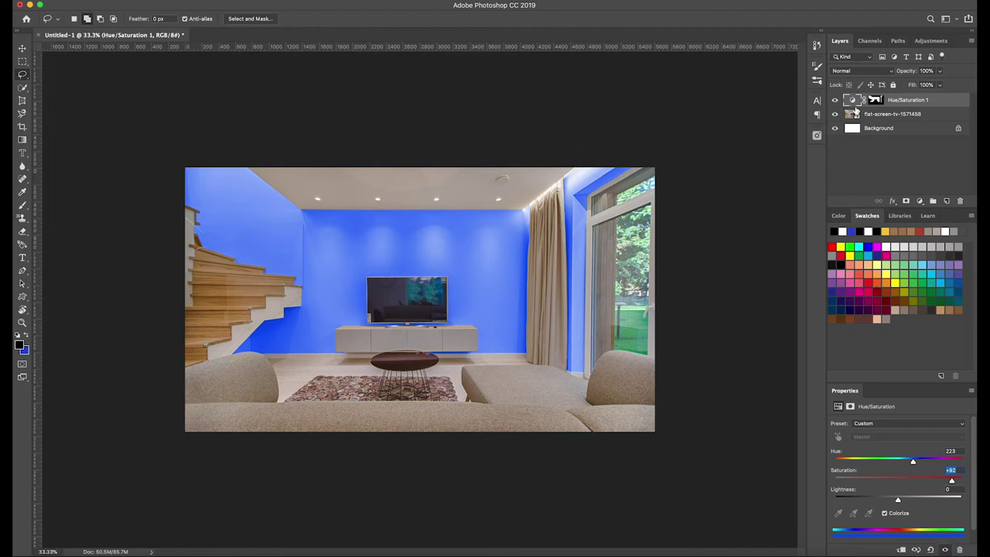
pyautogui.moveTo(913, 465); pyautogui.dragTo(834, 457)
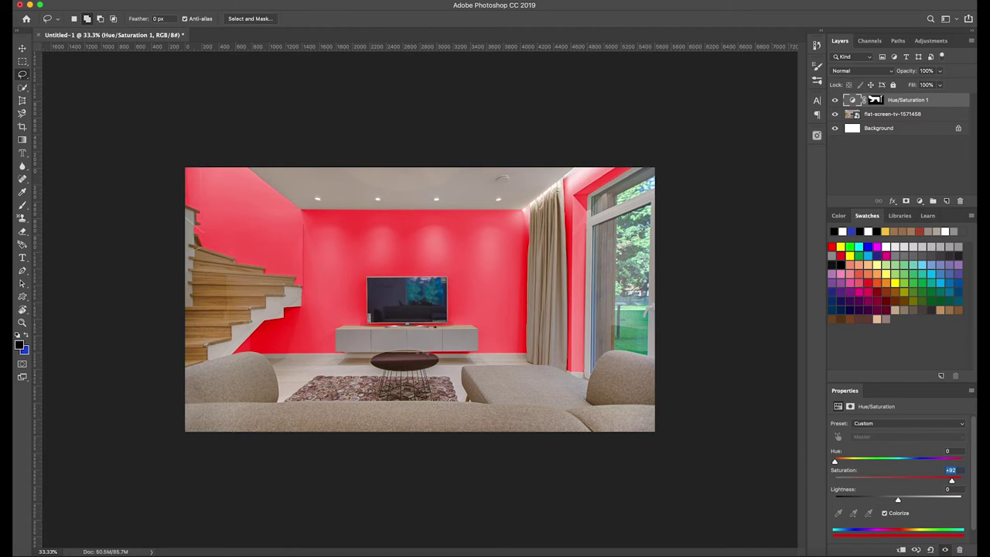
pyautogui.click(928, 41)
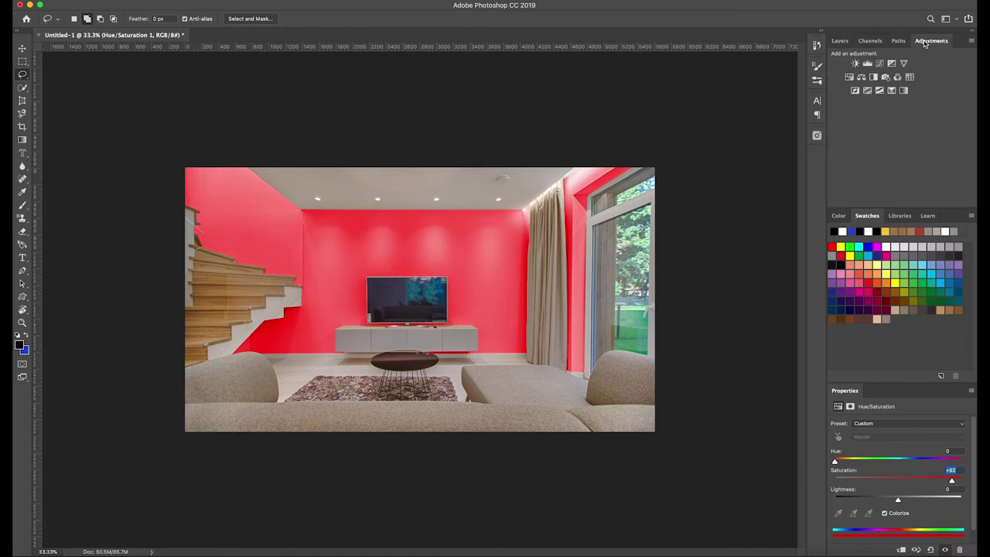
# - Add a Brightness/Contrast 1 layer clipped to Hue/Saturation 1
pyautogui.click(855, 65)
pyautogui.click(839, 41)
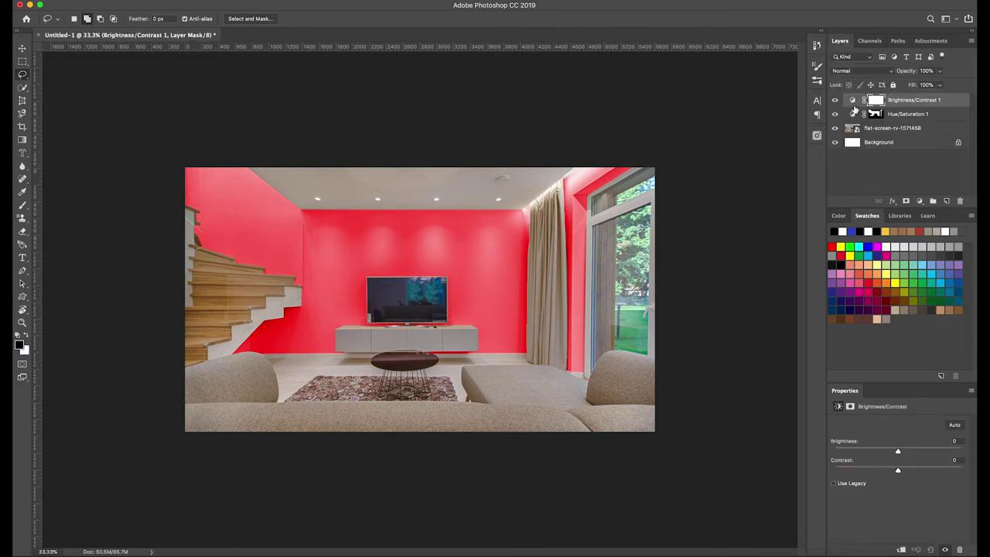
pyautogui.keyDown('alt'); pyautogui.click(886, 106); pyautogui.keyUp('alt')
# - Set Brightness to -150 and Contrast to -22 for deep crimson walls
pyautogui.moveTo(898, 454); pyautogui.dragTo(850, 444)
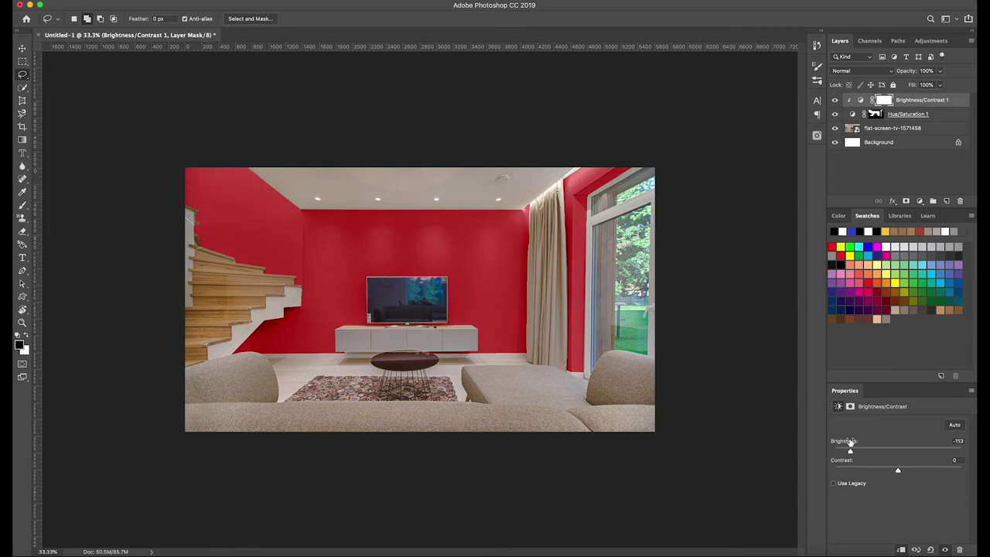
pyautogui.moveTo(898, 470); pyautogui.dragTo(870, 464)
pyautogui.moveTo(851, 451); pyautogui.dragTo(833, 445)
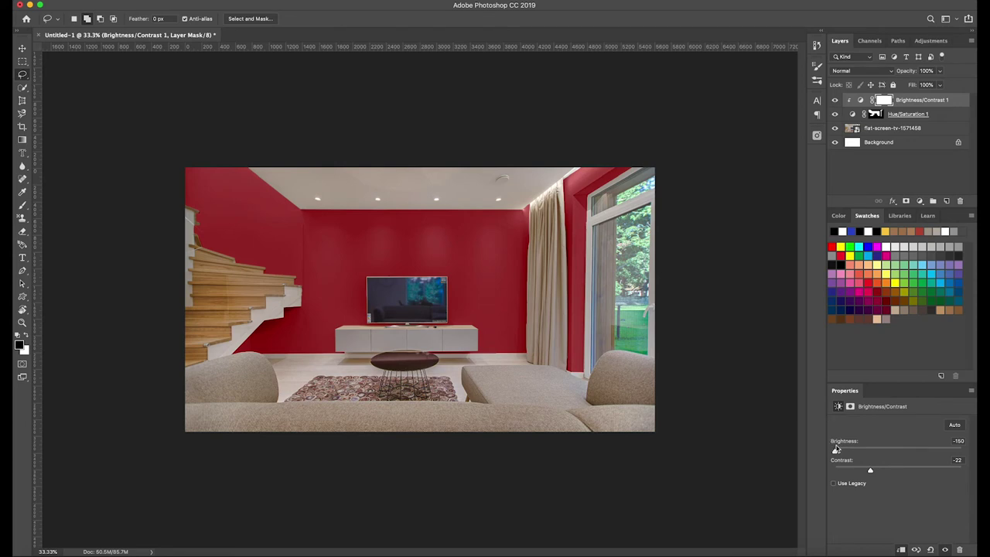
pyautogui.moveTo(835, 453); pyautogui.dragTo(809, 446)
pyautogui.click(853, 115)
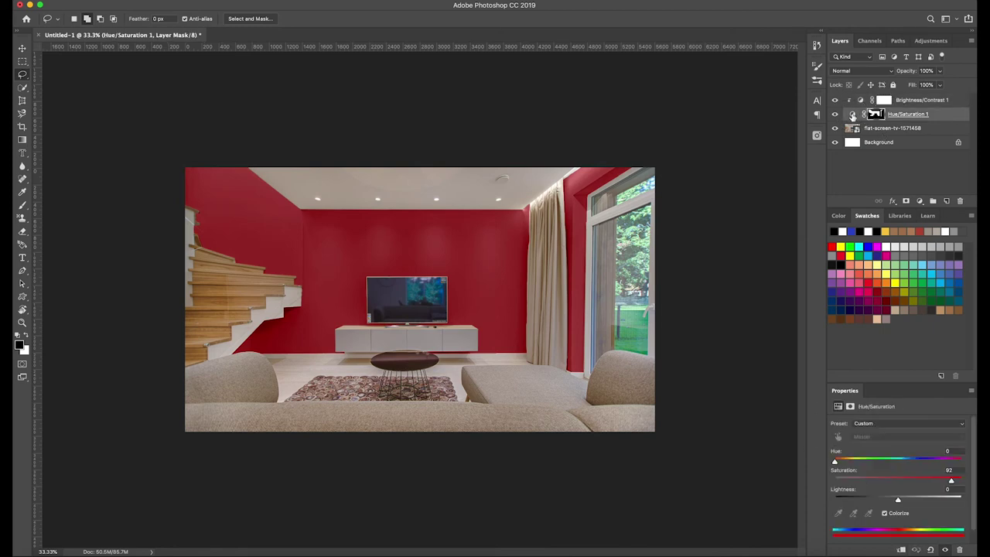
# - Shift the walls to blue at Hue 226, then drop Saturation to 0 for grey
pyautogui.moveTo(836, 462); pyautogui.dragTo(915, 468)
pyautogui.moveTo(897, 501); pyautogui.dragTo(878, 500)
pyautogui.moveTo(952, 482); pyautogui.dragTo(821, 470)
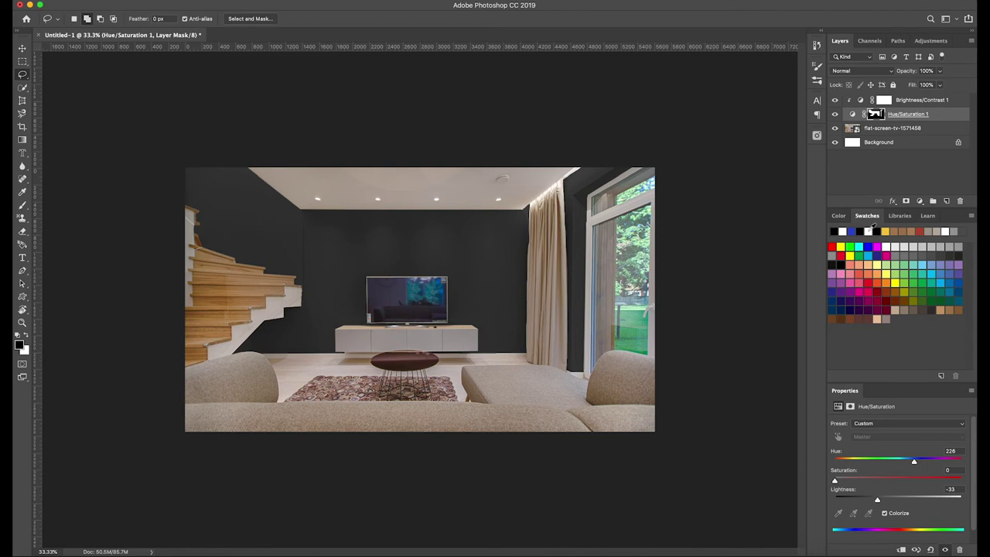
pyautogui.click(878, 501)
pyautogui.moveTo(878, 500); pyautogui.dragTo(850, 500)
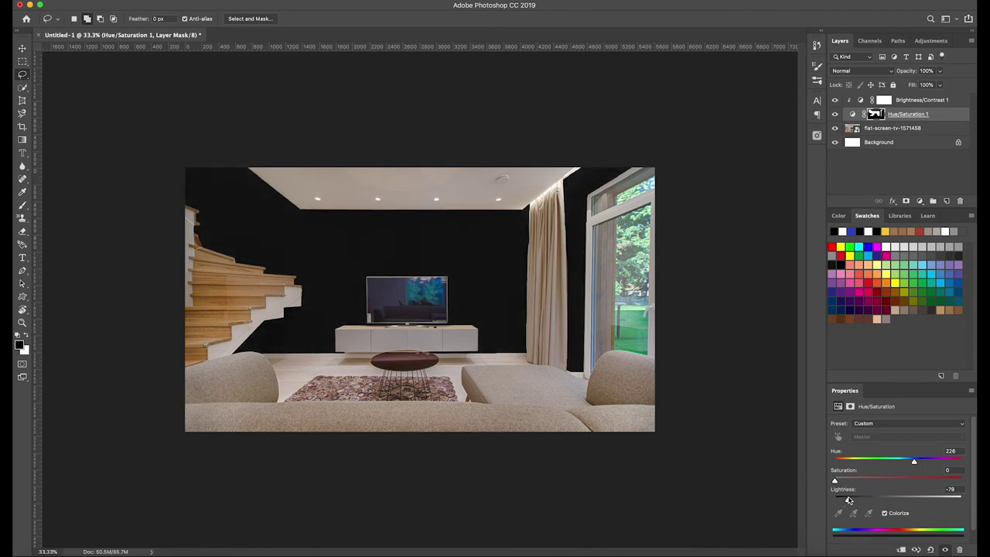
# - Try lighter and darker greys, set Lightness to 0, and bring blue back at Saturation 81
pyautogui.moveTo(849, 501); pyautogui.dragTo(935, 504)
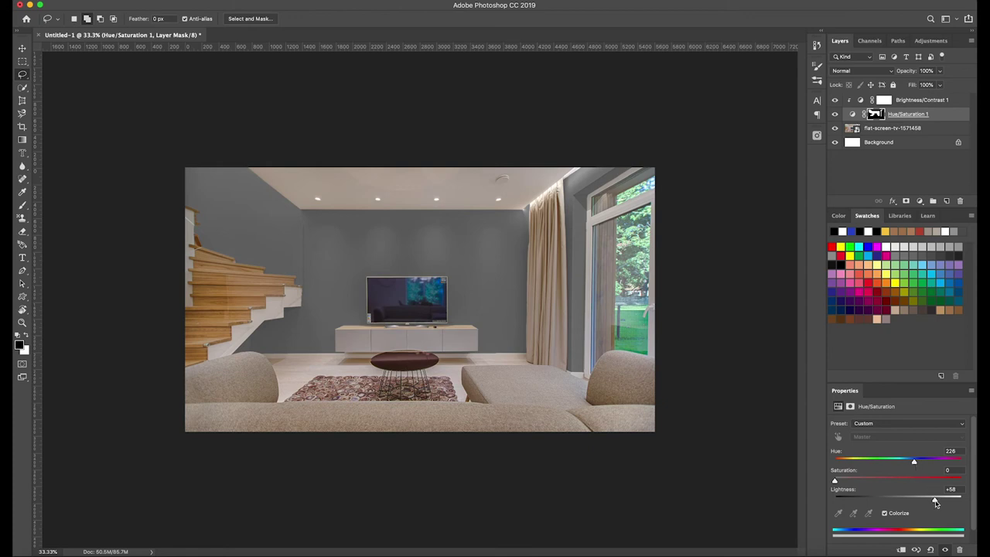
pyautogui.moveTo(935, 501); pyautogui.dragTo(916, 497)
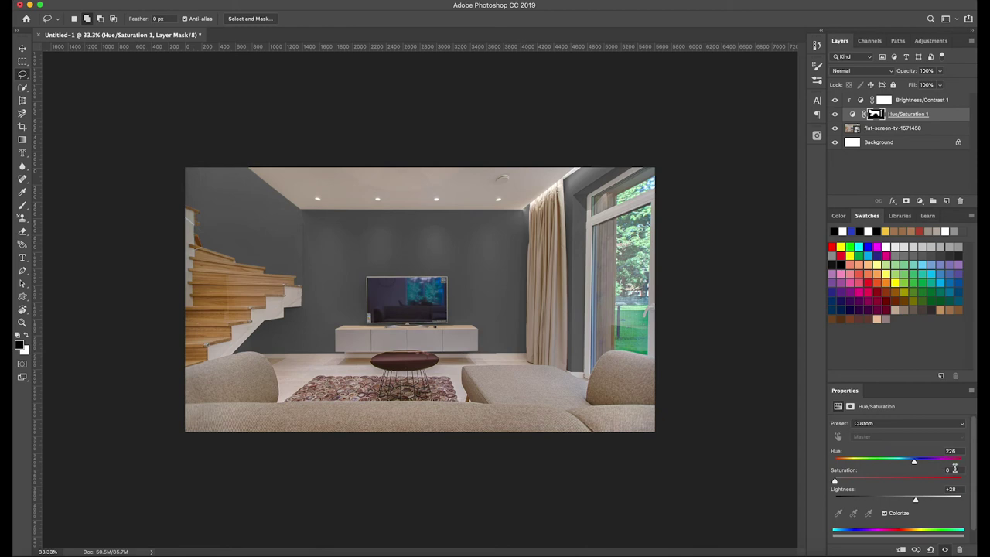
pyautogui.click(951, 489)
pyautogui.write('0')
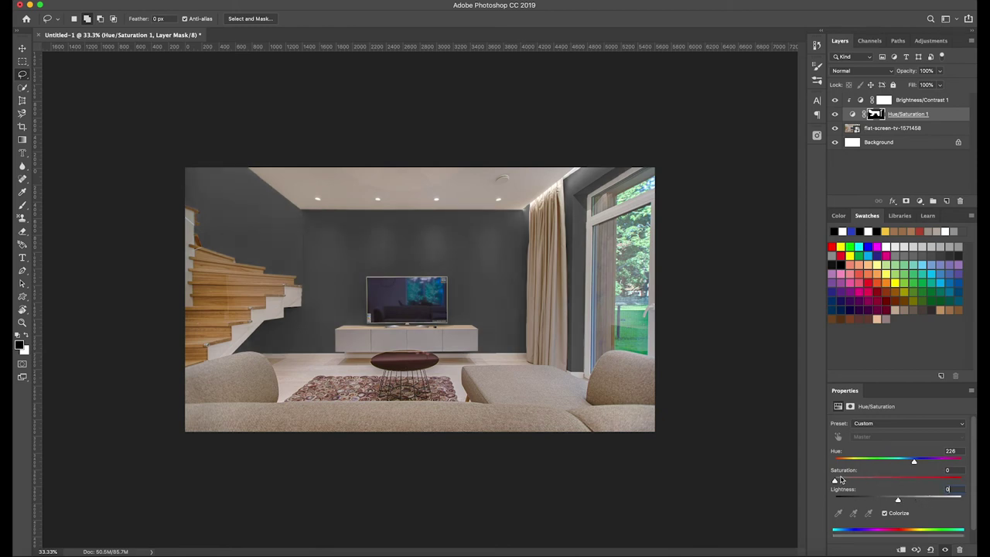
pyautogui.moveTo(835, 480); pyautogui.dragTo(937, 491)
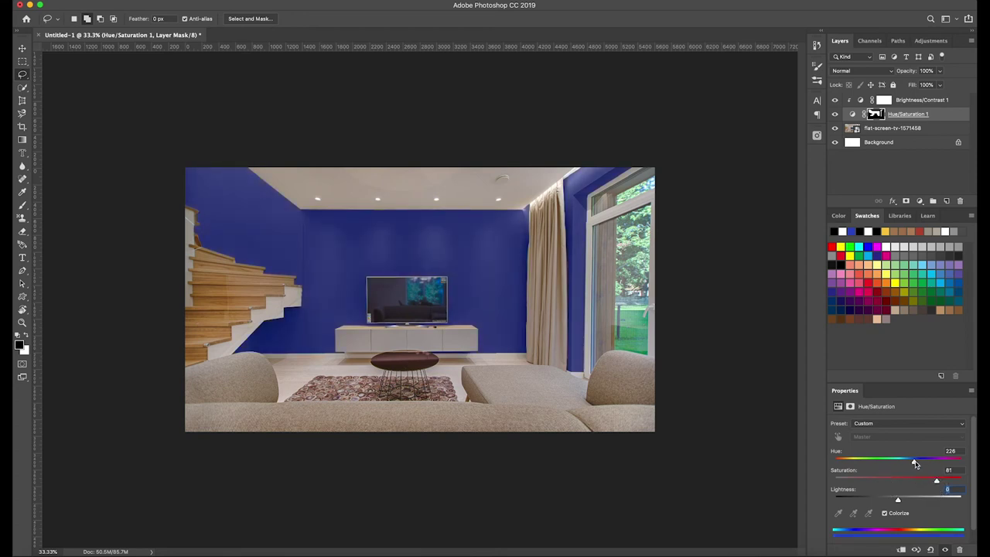
# - Try deep red, brown and olive hues, ending at Hue 37 and Saturation 87 terracotta
pyautogui.moveTo(914, 461); pyautogui.dragTo(807, 452)
pyautogui.moveTo(835, 462); pyautogui.dragTo(855, 462)
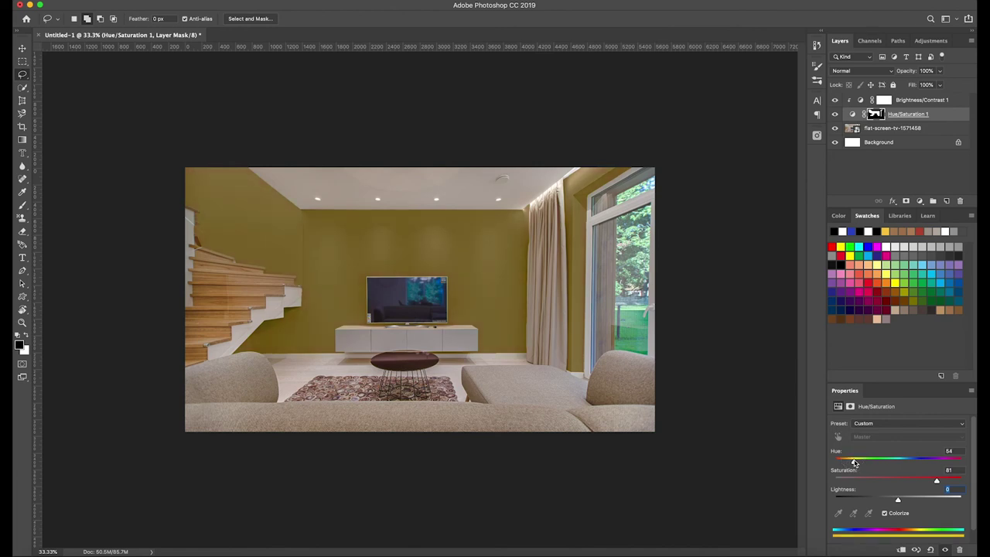
pyautogui.moveTo(936, 483); pyautogui.dragTo(946, 483)
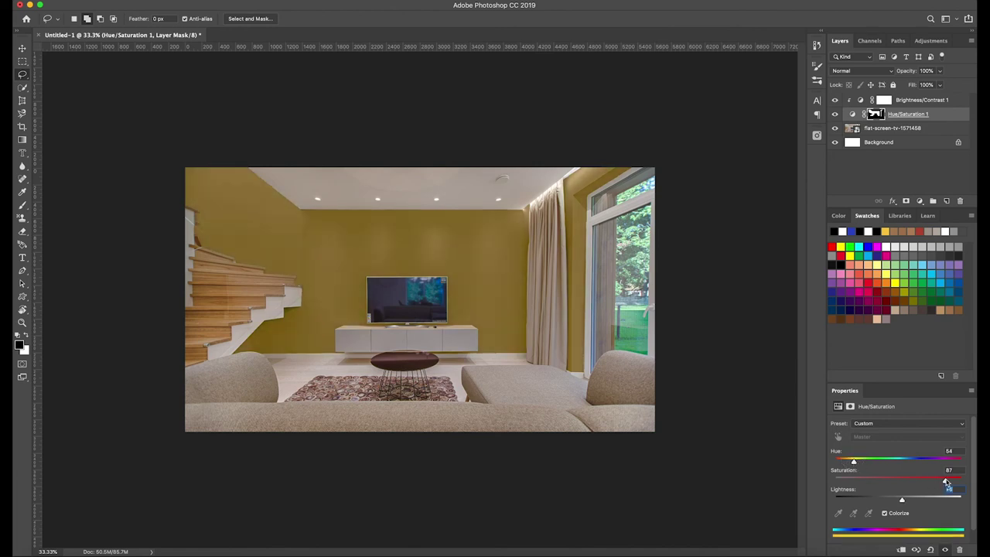
pyautogui.moveTo(854, 462); pyautogui.dragTo(848, 462)
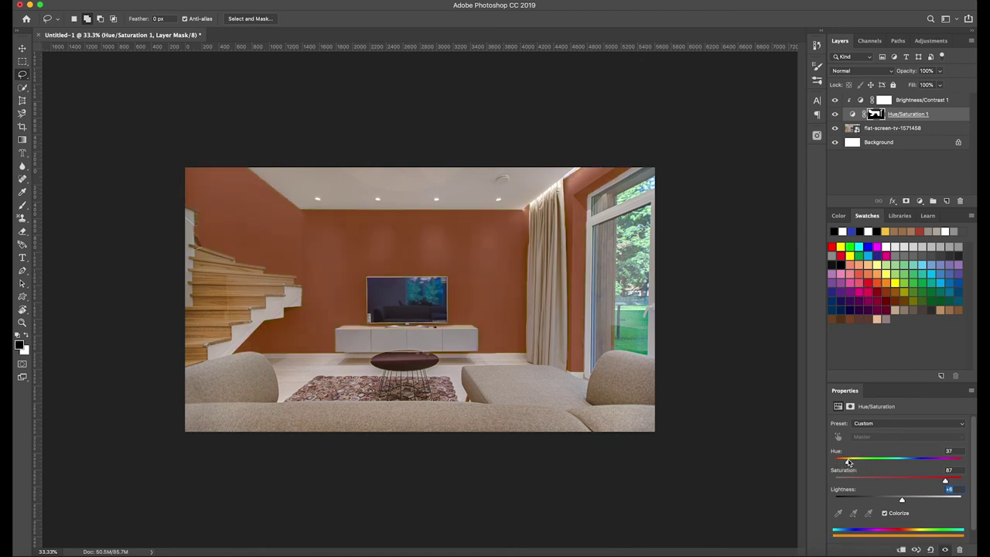